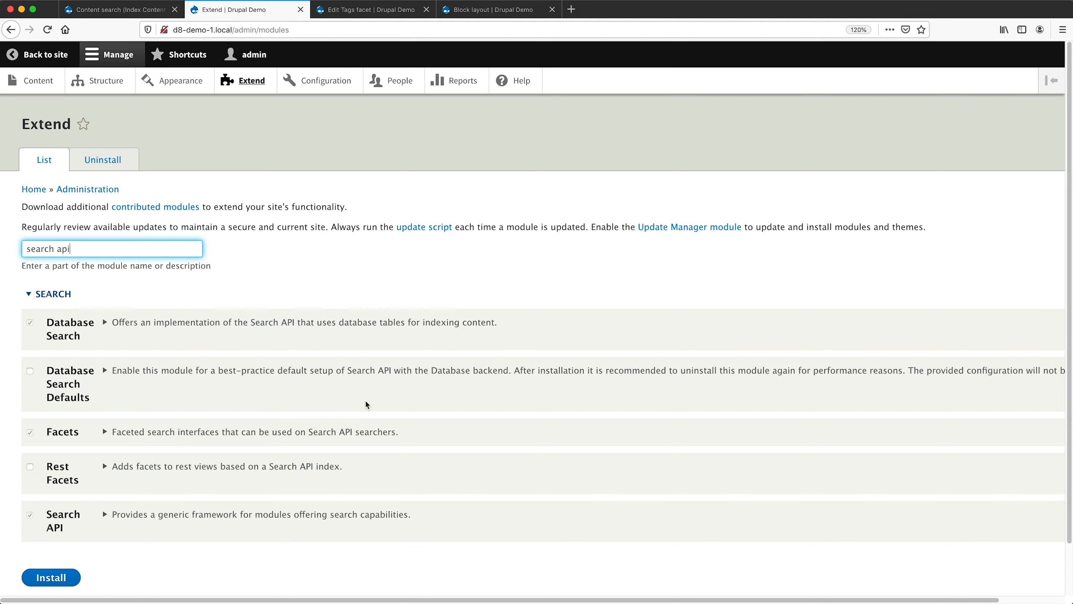
Install the Database Search Defaults module
left_click(30, 370)
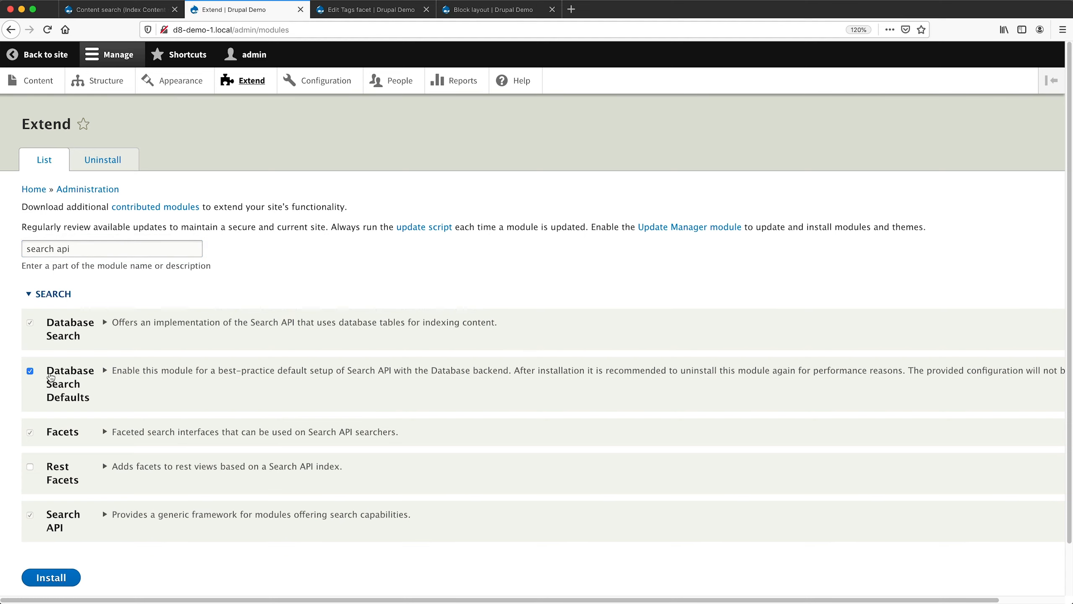
left_click(62, 582)
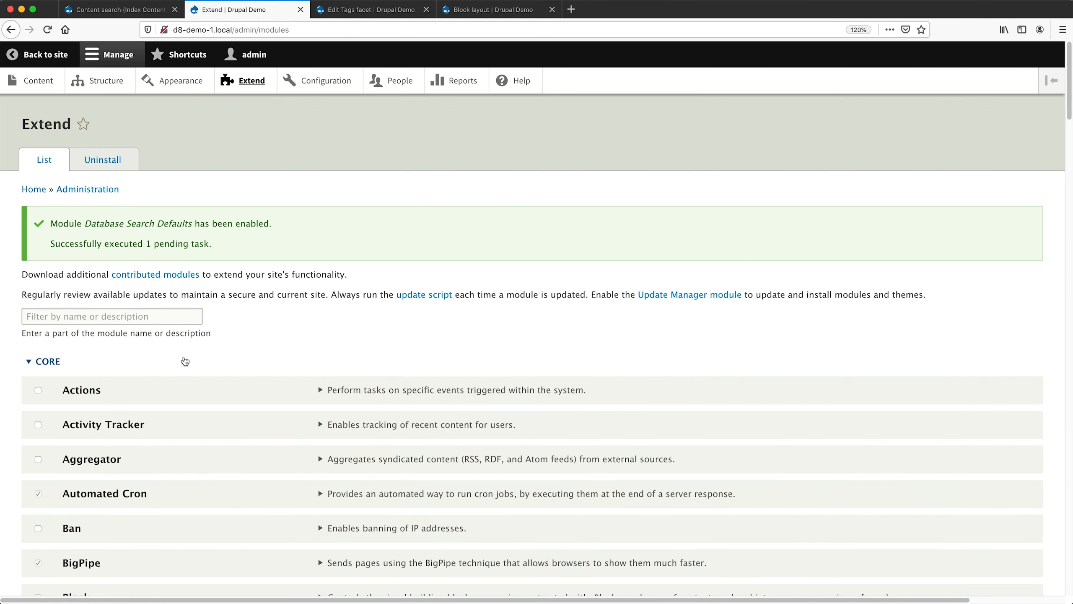
Find the Database Search Defaults module among the uninstallable modules by filtering for "search", and uninstall it
left_click(108, 167)
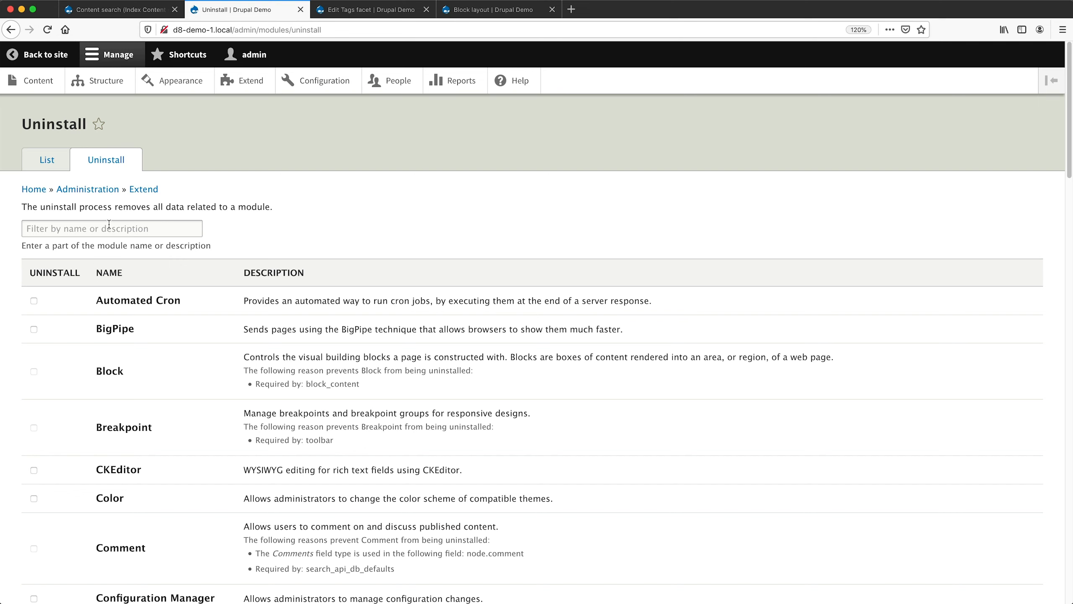
left_click(109, 224)
type("search")
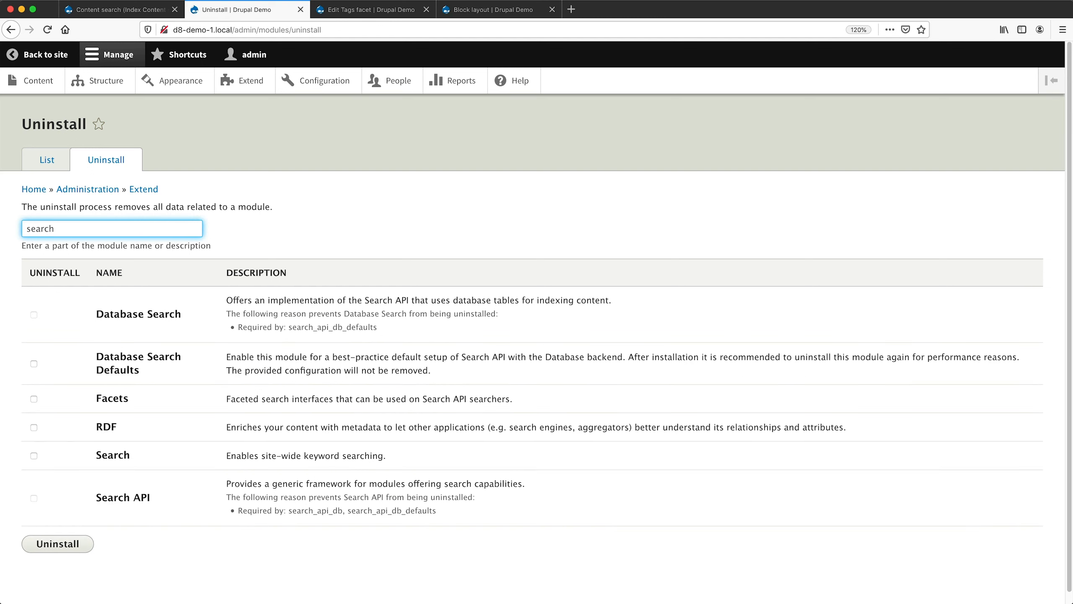
left_click(125, 319)
left_click(122, 371)
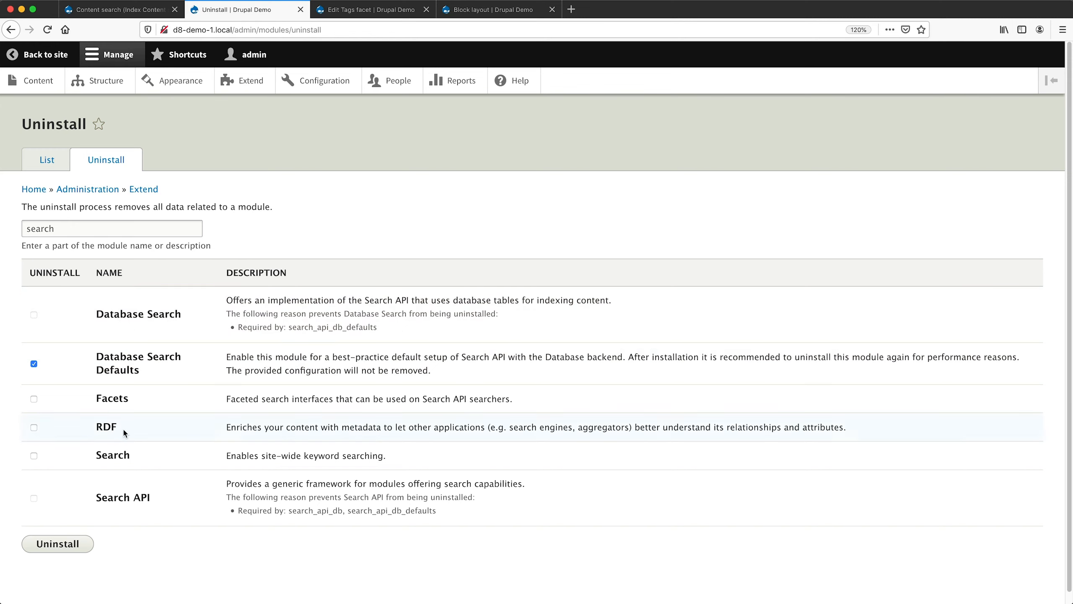
left_click(78, 549)
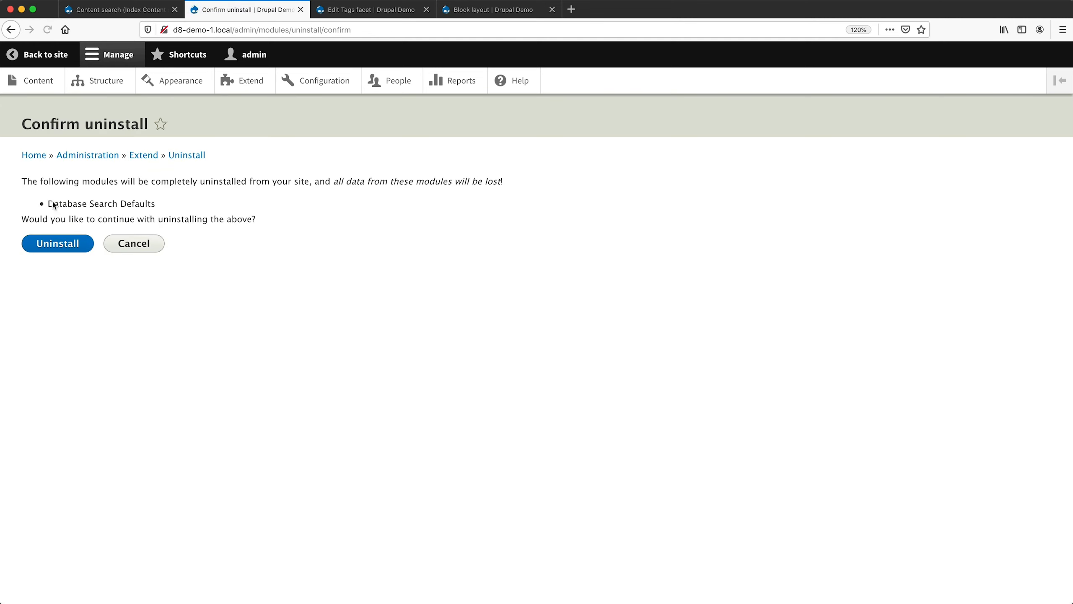
left_click(62, 249)
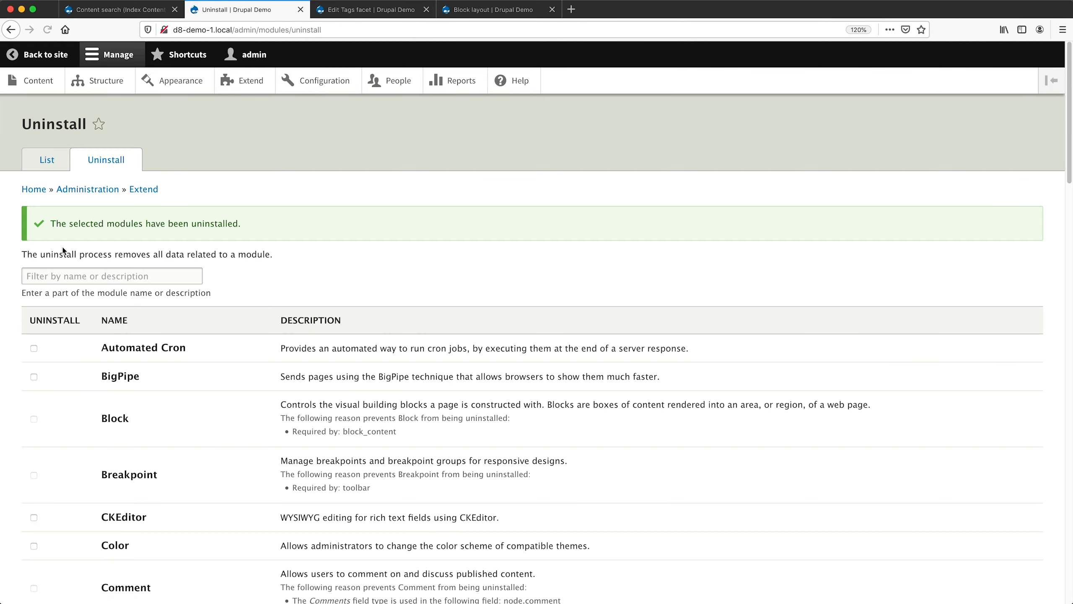
Open the Default content index in the Search API configuration and index all items in batches of 50
left_click(345, 80)
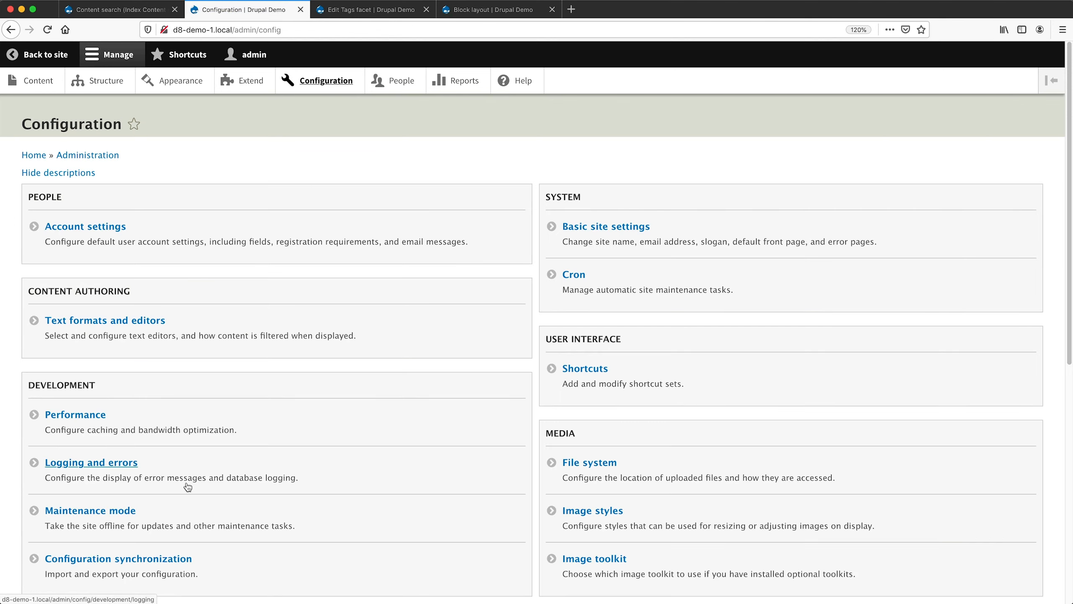
scroll(165, 493, "down", 10)
left_click(80, 359)
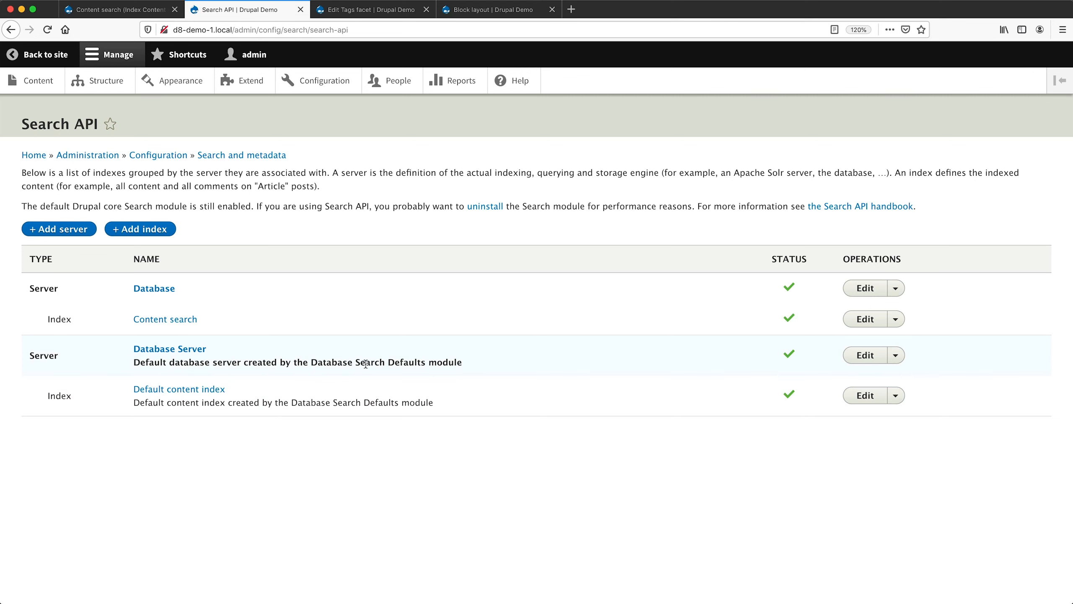
left_click(184, 392)
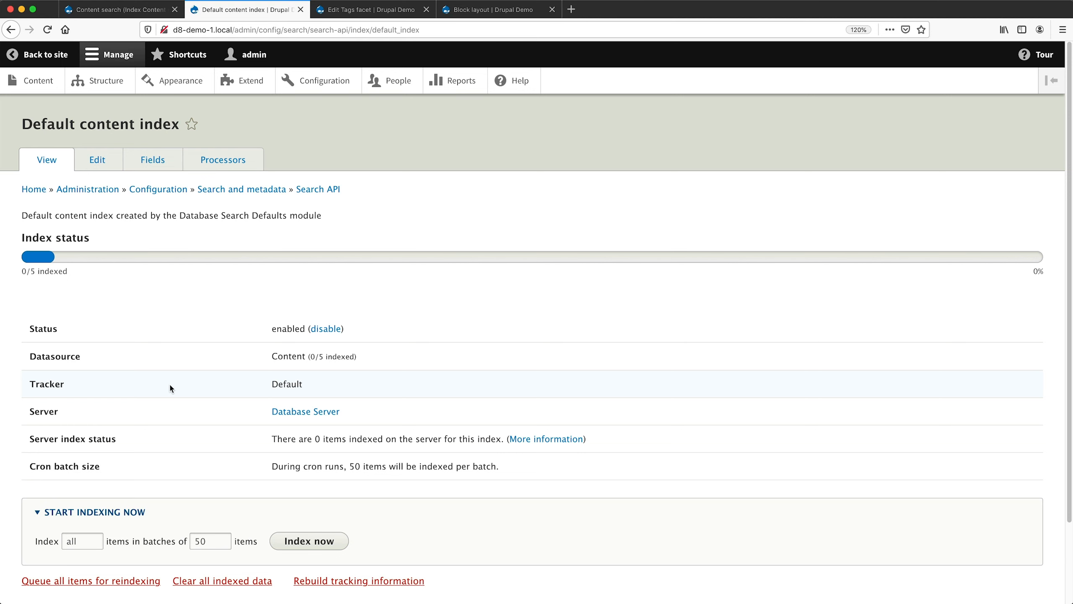
scroll(173, 388, "down", 3)
left_click(328, 452)
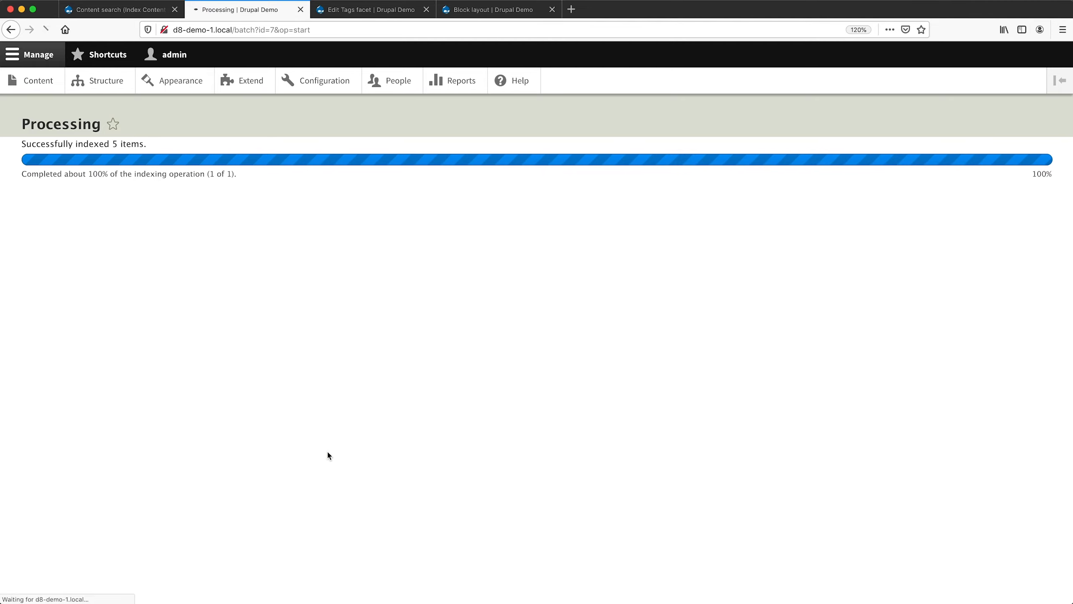
Examine the Default content index's fields, enabled processors, processor order and processor settings
left_click(145, 163)
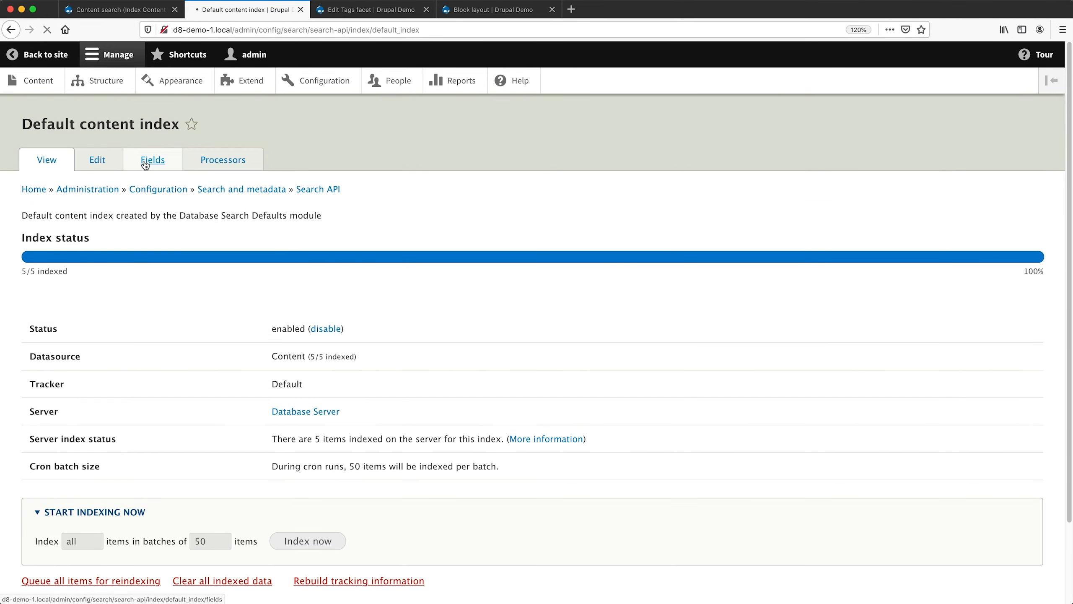
scroll(322, 374, "down", 5)
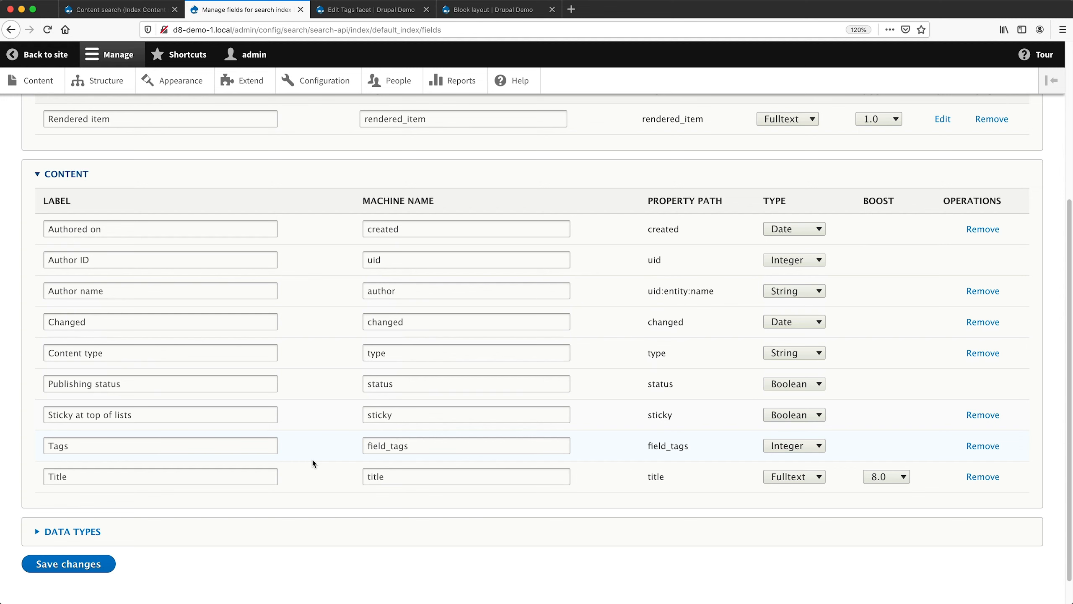
scroll(325, 465, "up", 5)
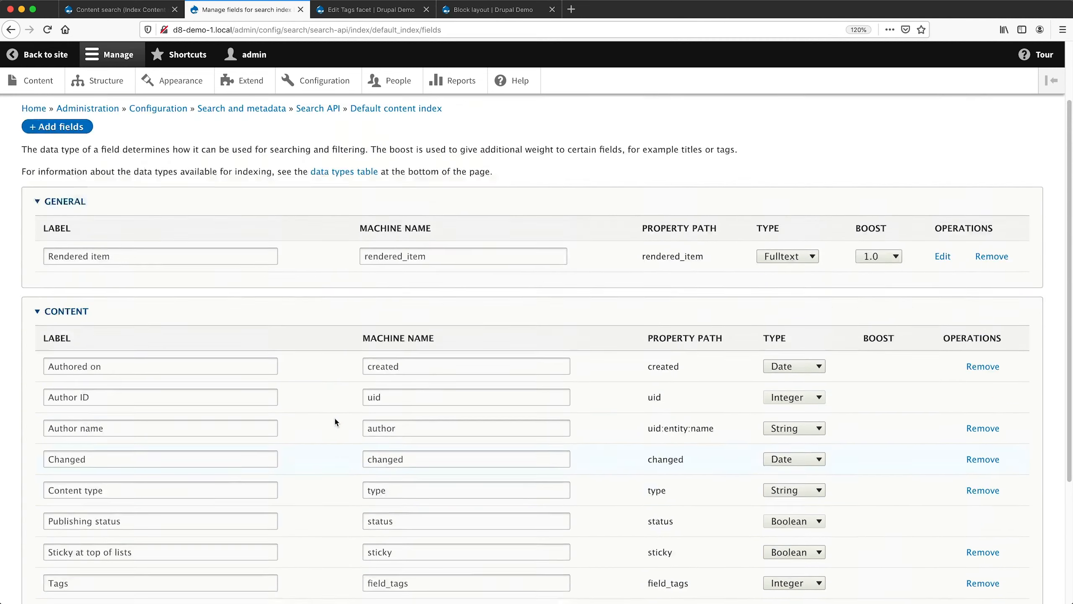
left_click(218, 128)
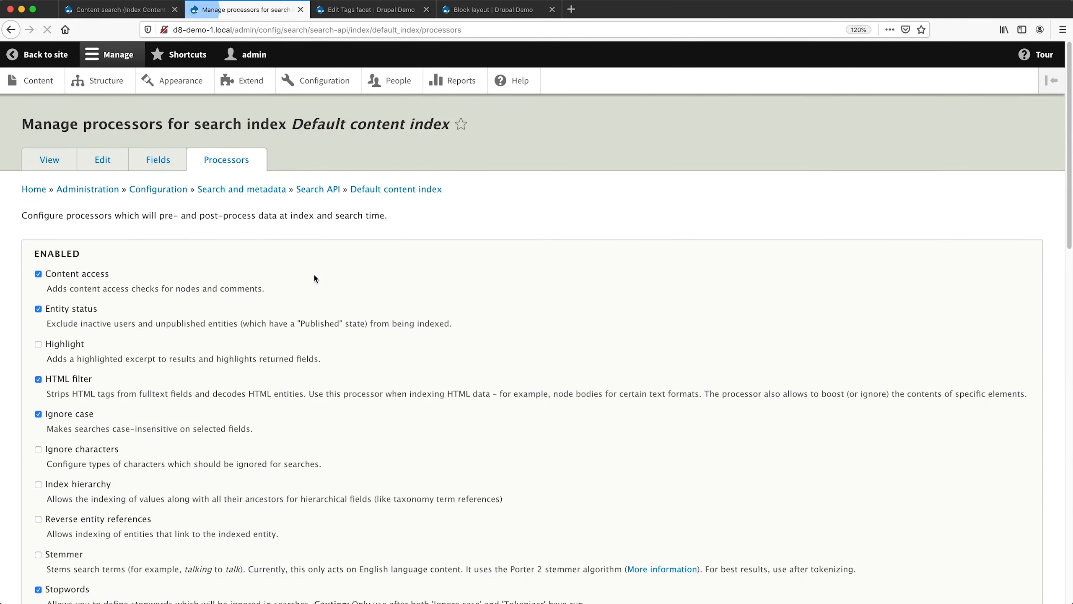
scroll(312, 369, "down", 20)
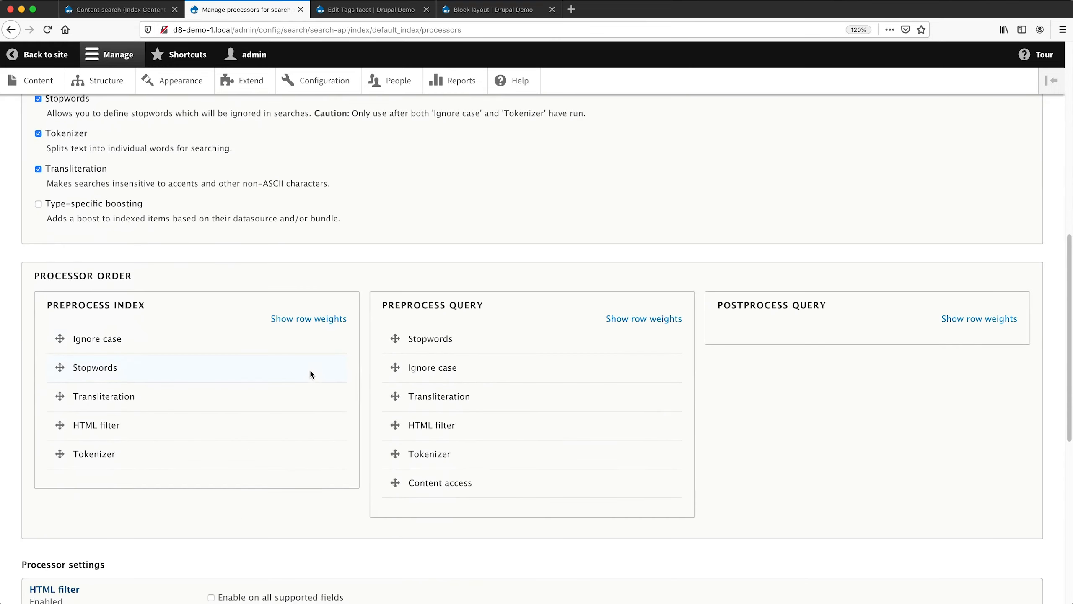
scroll(310, 372, "down", 1)
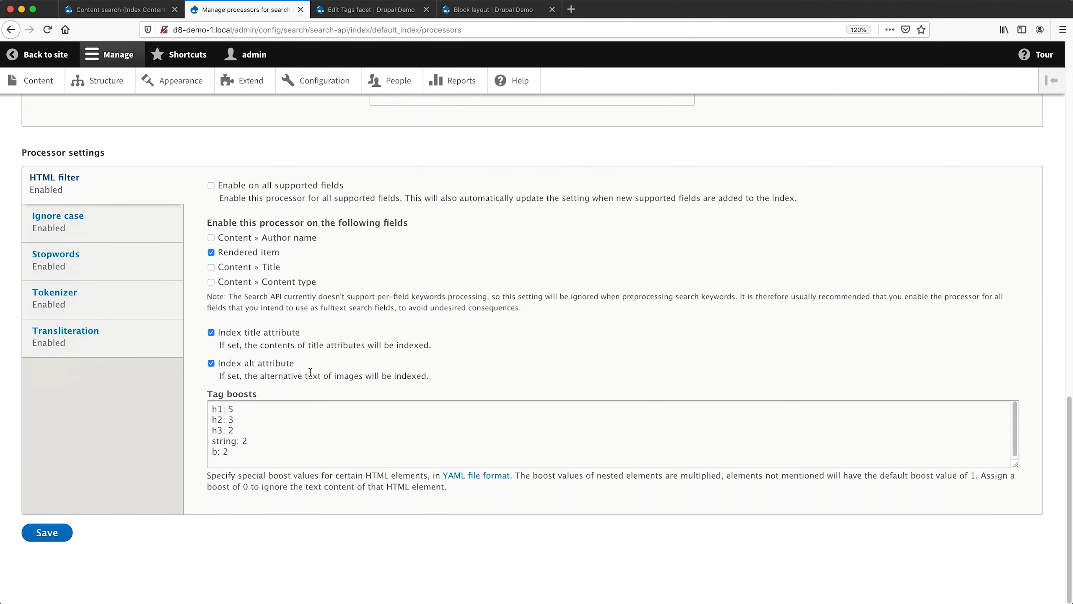
scroll(311, 371, "up", 10)
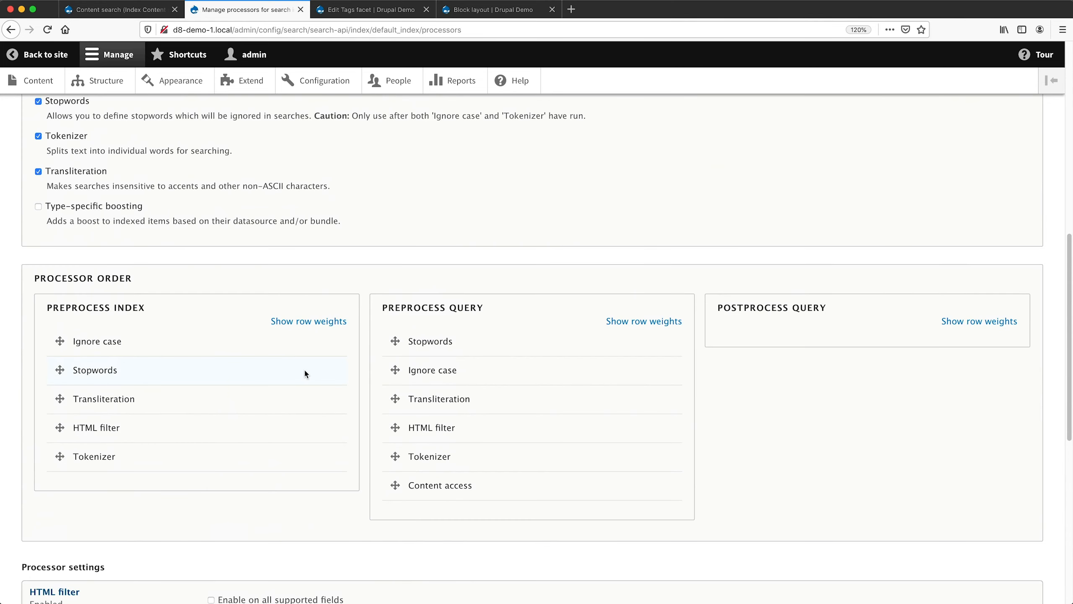
scroll(303, 369, "up", 12)
Open the Search content view for editing and examine its display configuration and preview
left_click(95, 91)
left_click(47, 524)
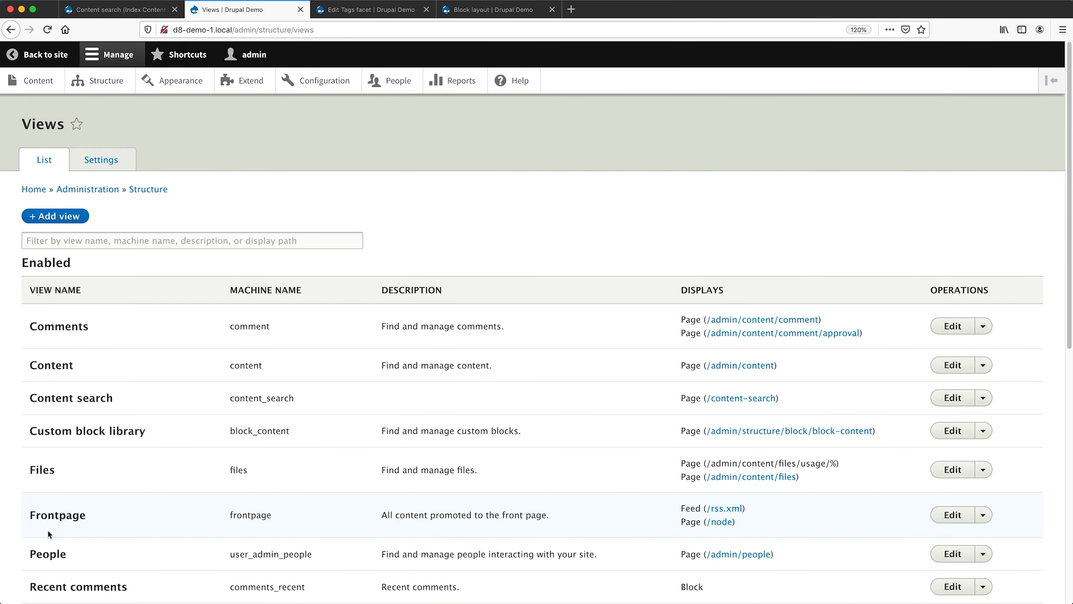
scroll(61, 539, "down", 5)
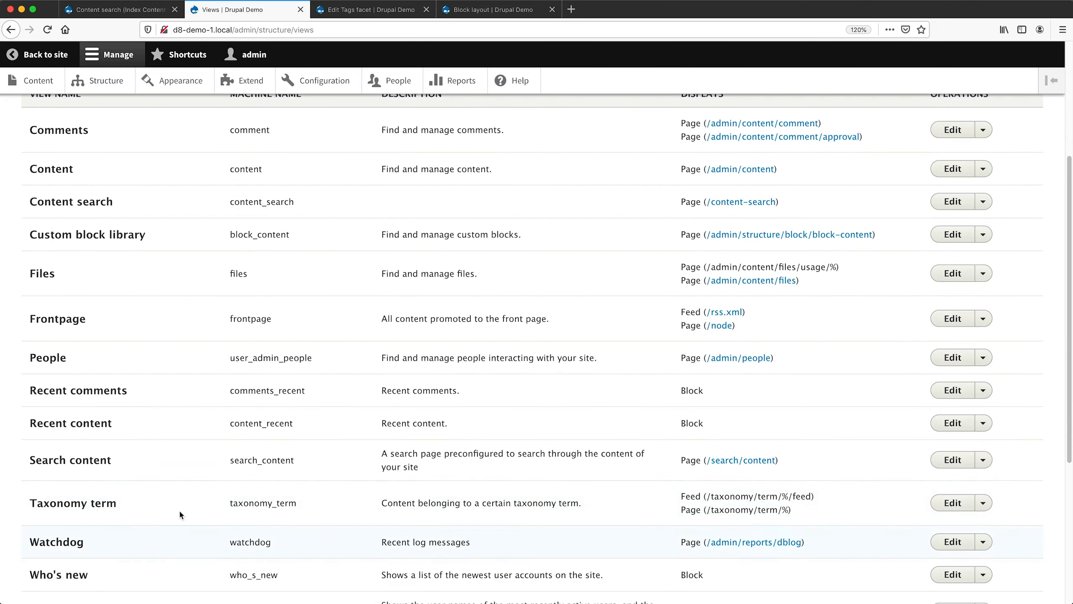
left_click_drag(31, 461, 120, 459)
left_click(120, 460)
left_click(965, 460)
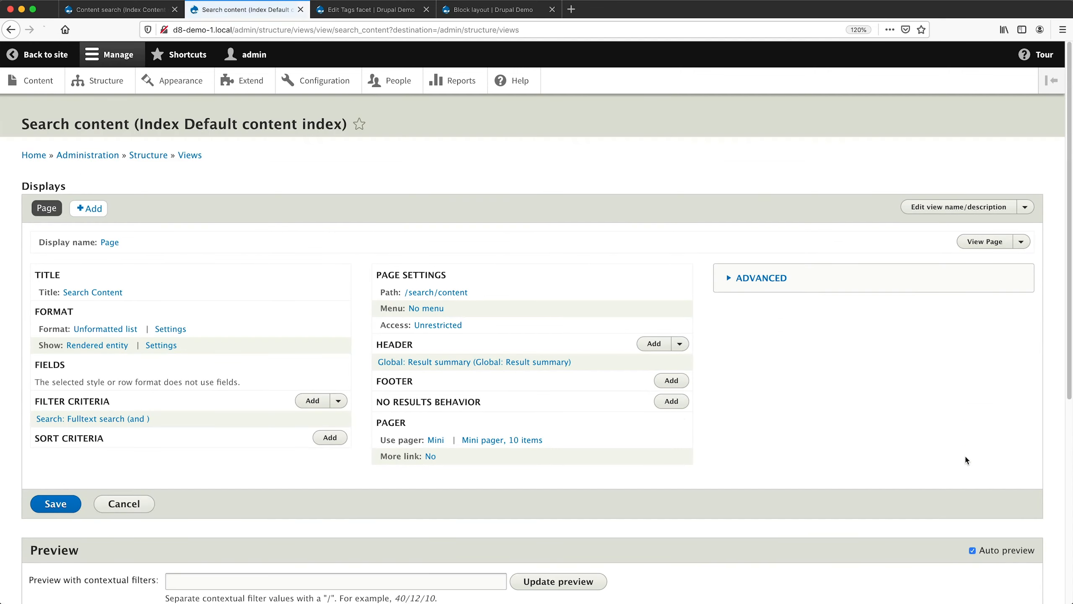
scroll(124, 381, "down", 3)
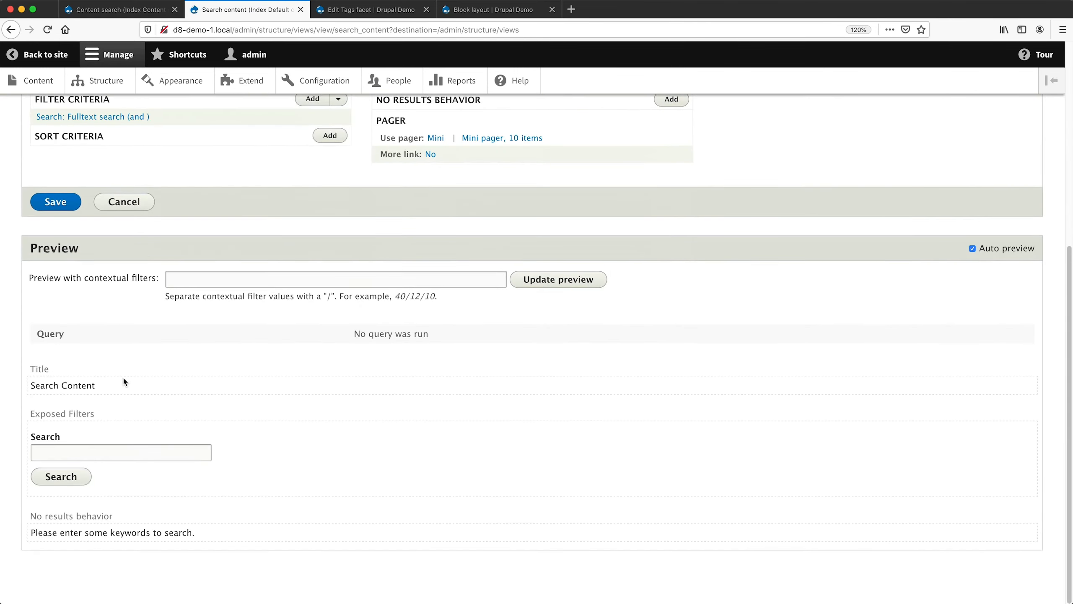
scroll(122, 379, "up", 5)
scroll(117, 298, "up", 1)
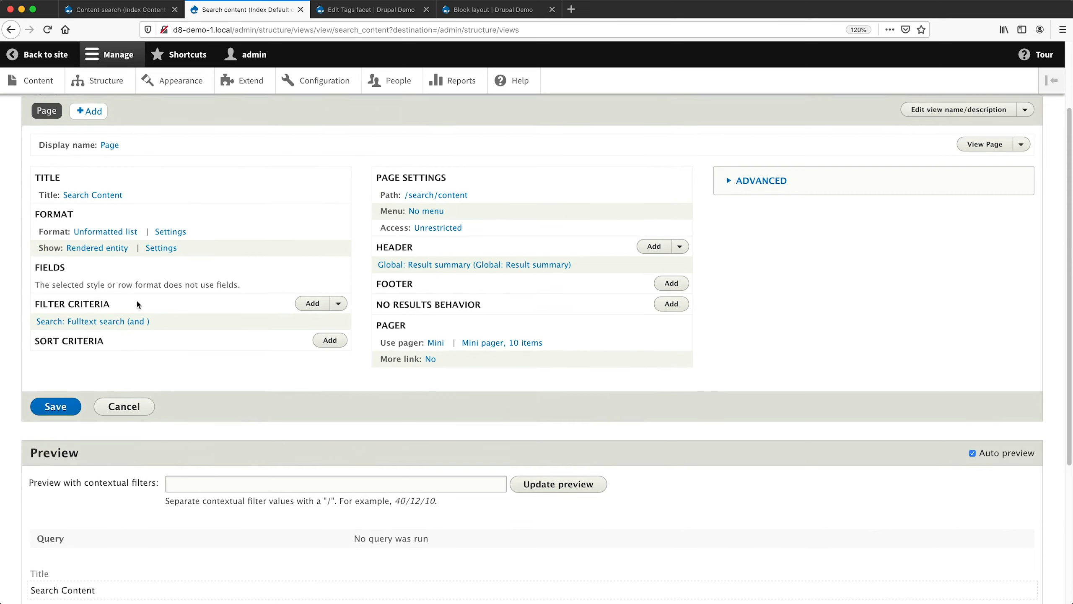
Open the Search content view's page at /search/content and search it for "4wd"
left_click(11, 29)
left_click(733, 460)
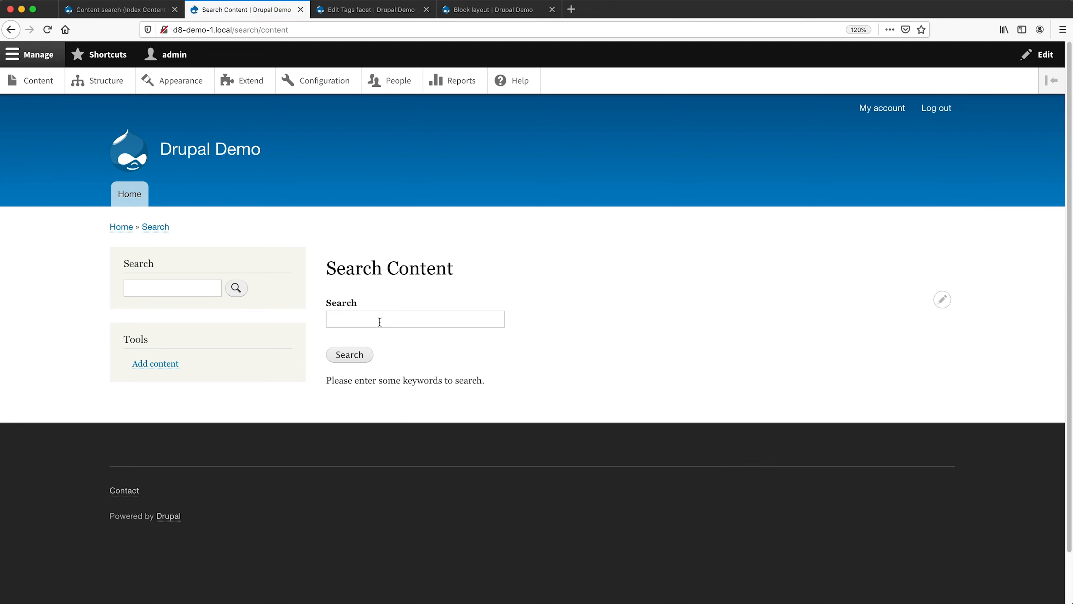
left_click(377, 318)
type("4wd")
key("Return")
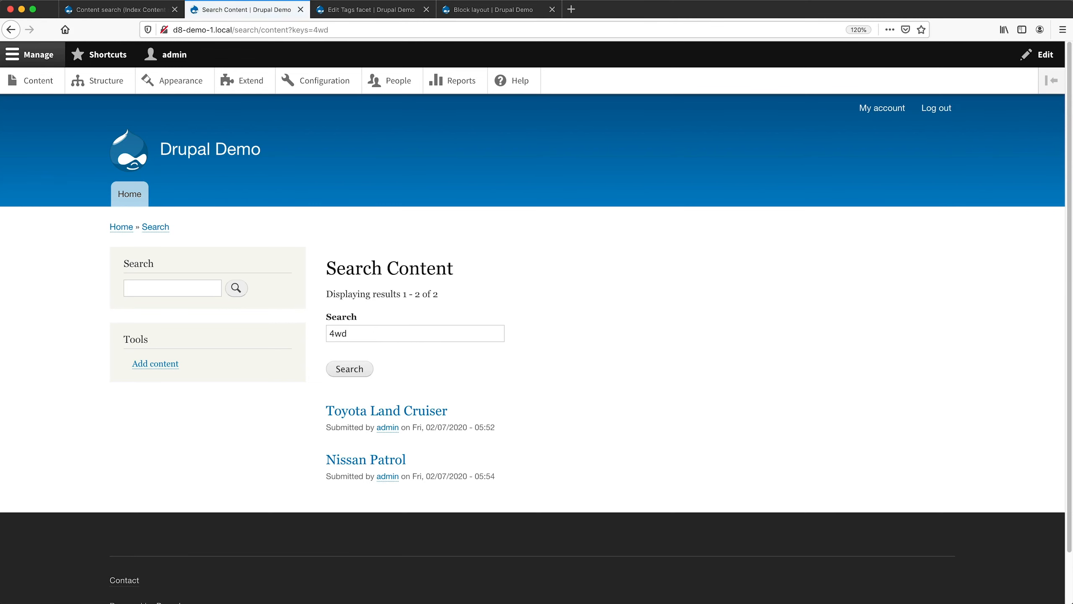